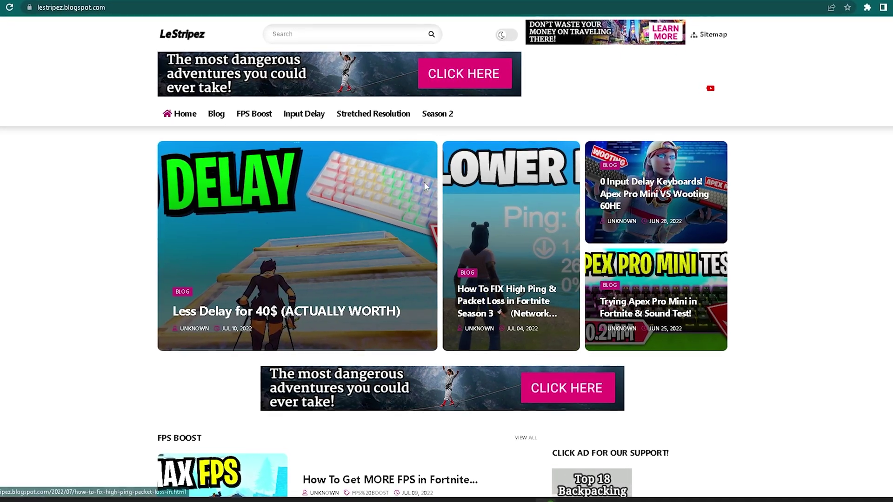
Browse the Input Delay category and open the 'Less Delay for 40$' post down to its DOWNLOAD button.
{"action": "left_click", "coordinate": [301, 114]}
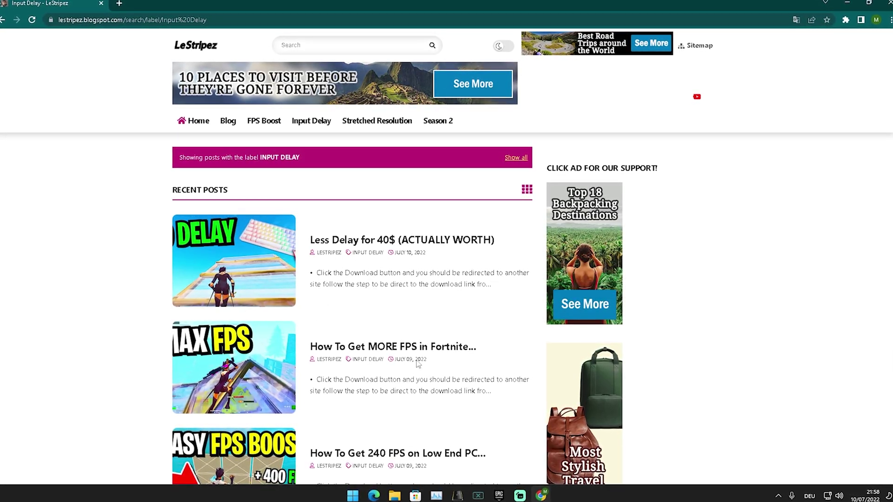
{"action": "scroll", "coordinate": [270, 316], "scroll_direction": "down", "scroll_amount": 5}
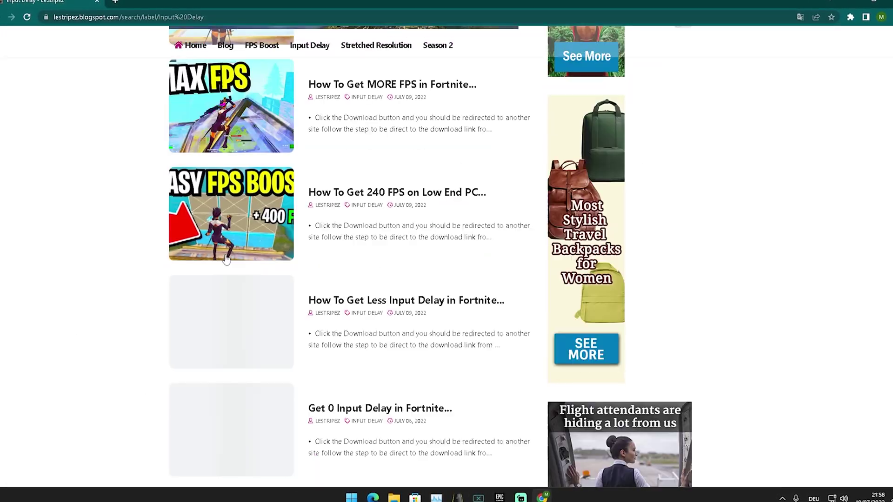
{"action": "scroll", "coordinate": [274, 256], "scroll_direction": "up", "scroll_amount": 5}
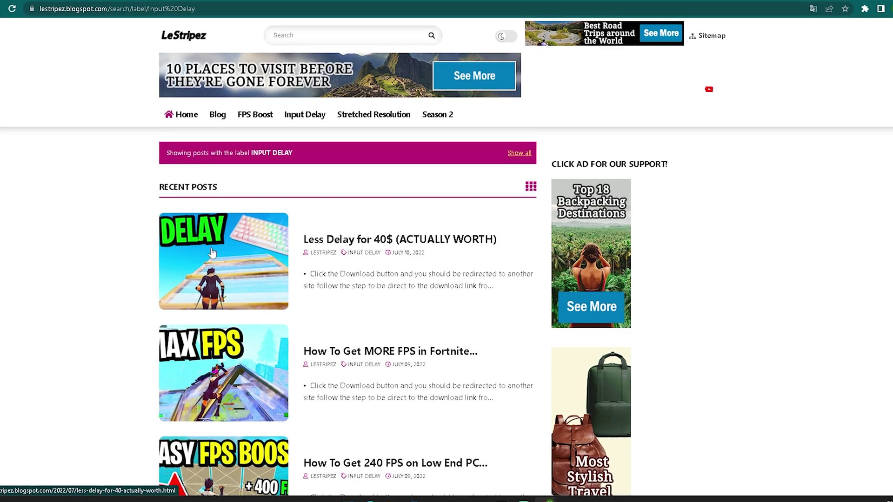
{"action": "scroll", "coordinate": [269, 240], "scroll_direction": "down", "scroll_amount": 4}
{"action": "scroll", "coordinate": [269, 240], "scroll_direction": "up", "scroll_amount": 5}
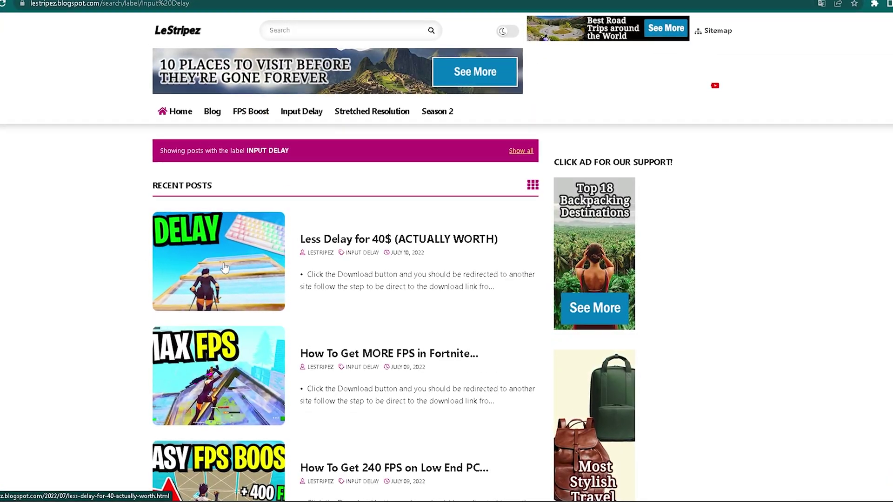
{"action": "left_click", "coordinate": [209, 284]}
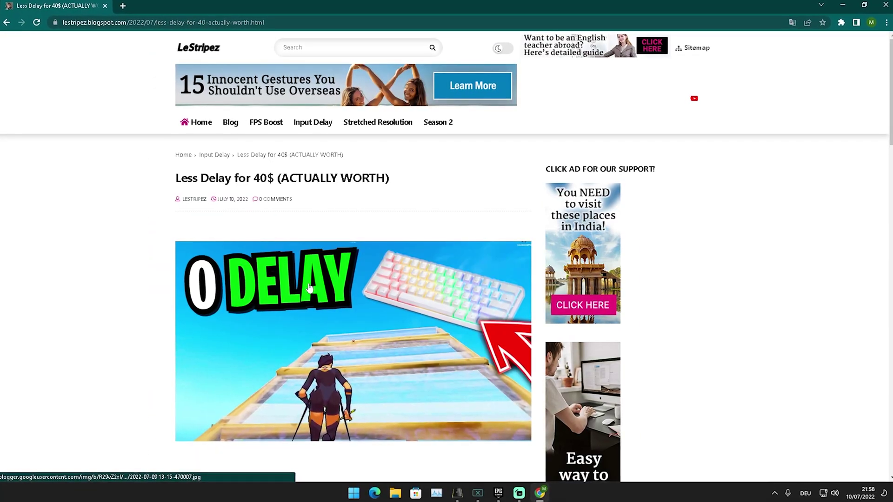
{"action": "scroll", "coordinate": [293, 269], "scroll_direction": "down", "scroll_amount": 10}
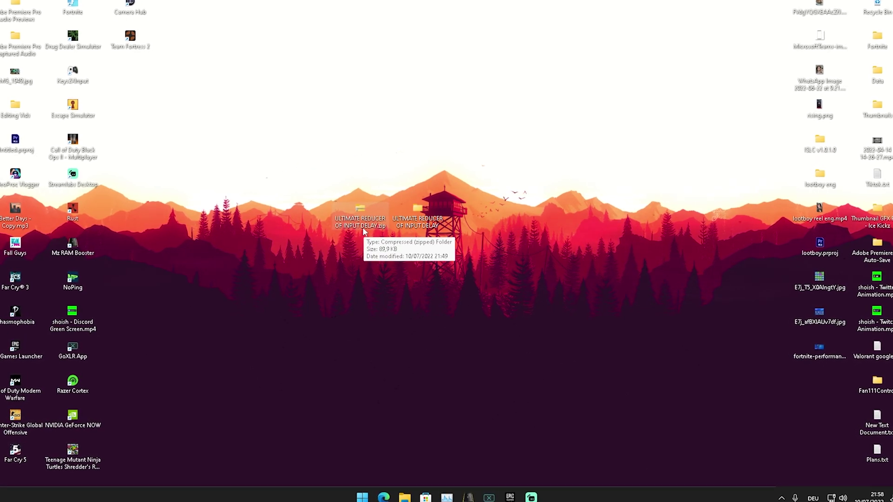
Open the extracted 'ULTIMATE REDUCER OF INPUT DELAY' folder, then its '1. Fortnite' subfolder.
{"action": "right_click", "coordinate": [365, 214]}
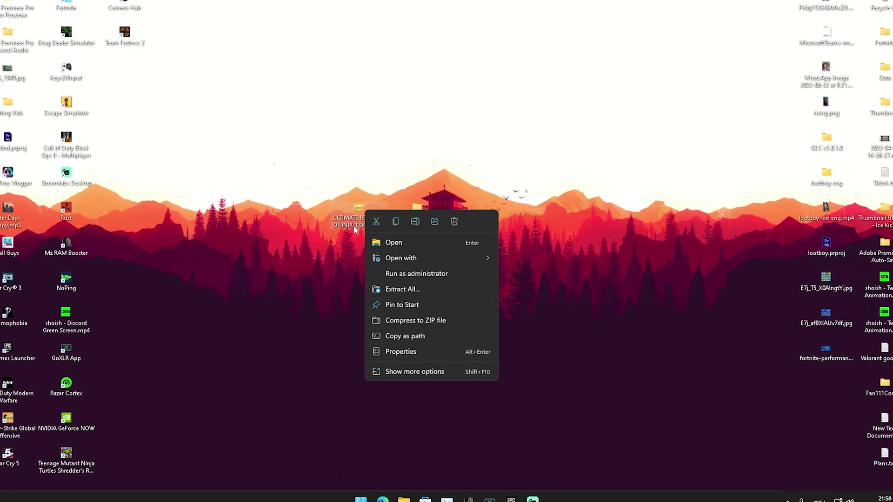
{"action": "left_click", "coordinate": [390, 288]}
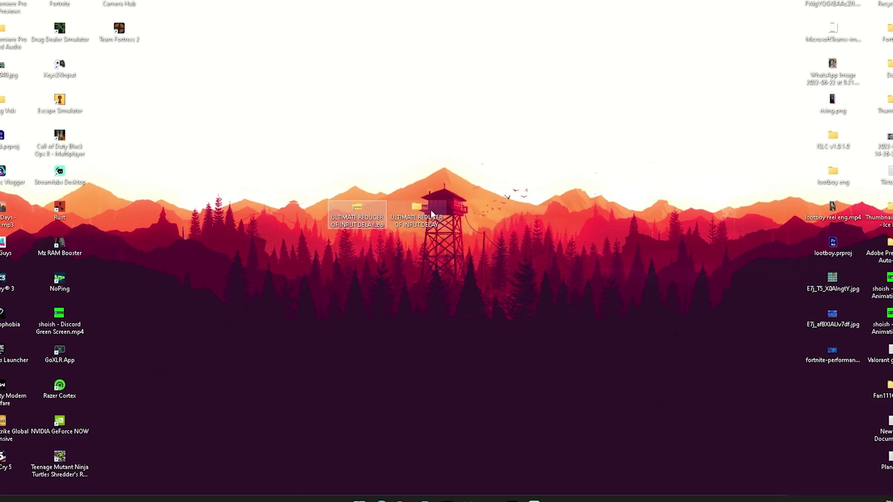
{"action": "double_click", "coordinate": [416, 211]}
{"action": "left_click_drag", "start_coordinate": [485, 30], "coordinate": [330, 82]}
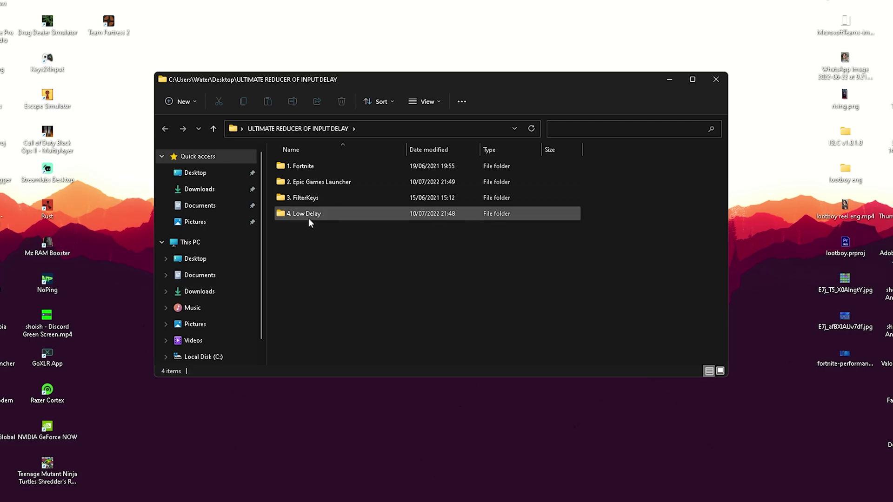
{"action": "double_click", "coordinate": [300, 166]}
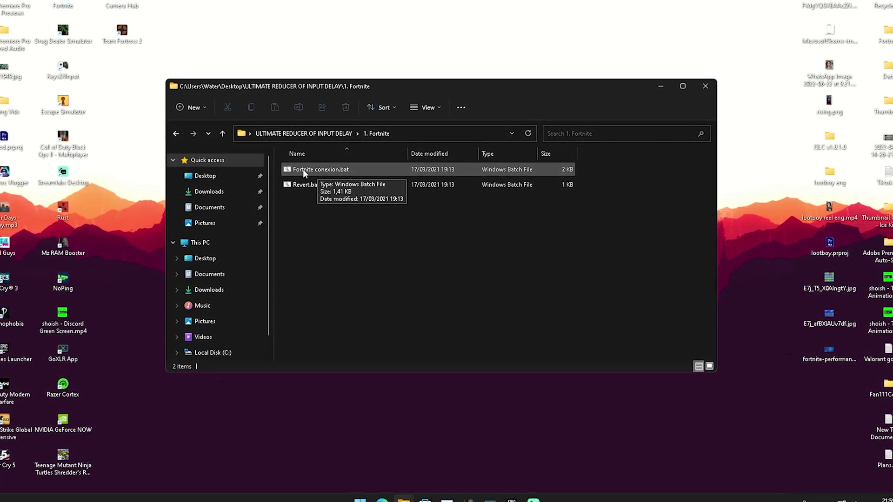
Run 'Fortnite conexion.bat', close its finished command window, and select Revert.bat.
{"action": "double_click", "coordinate": [303, 170]}
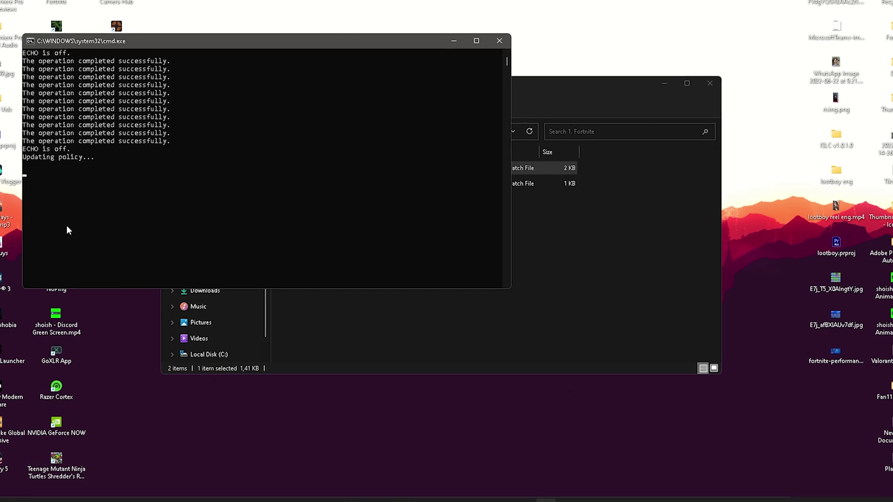
{"action": "left_click", "coordinate": [499, 37]}
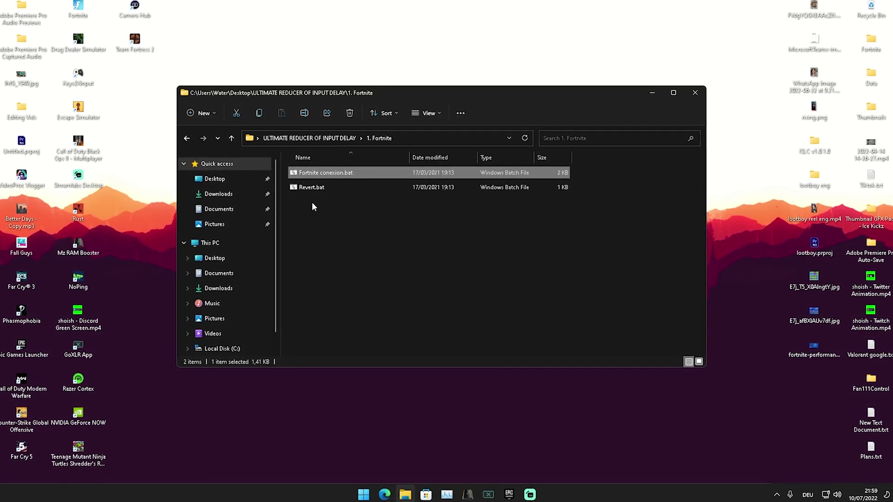
{"action": "left_click", "coordinate": [310, 187]}
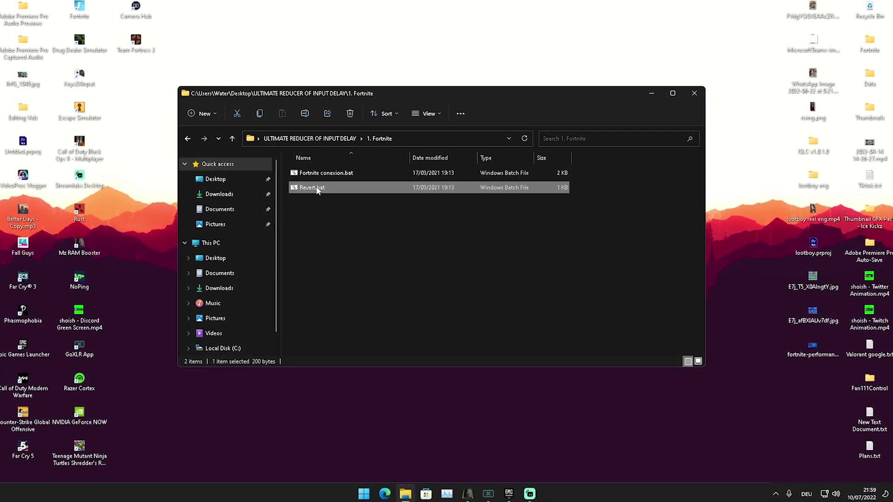
Open 'commands on epic luncher.txt' in '2. Epic Games Launcher' and copy its -limitclientticks line.
{"action": "key", "text": "alt+Up"}
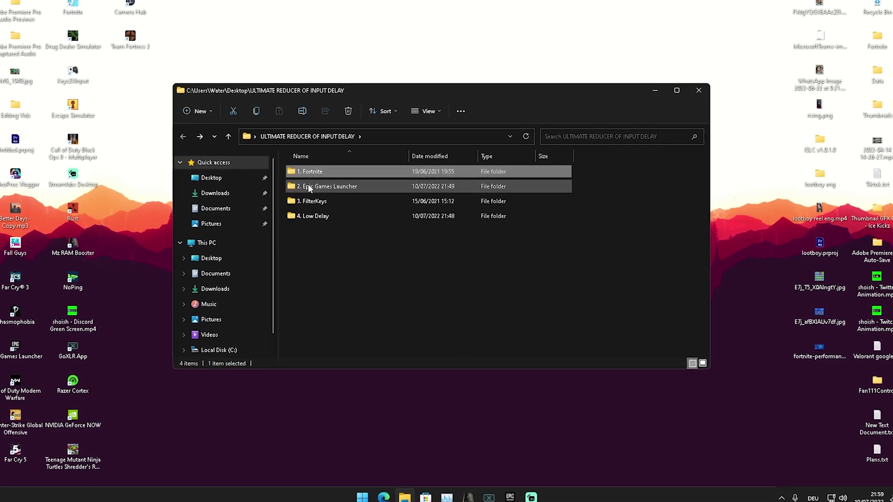
{"action": "double_click", "coordinate": [305, 186]}
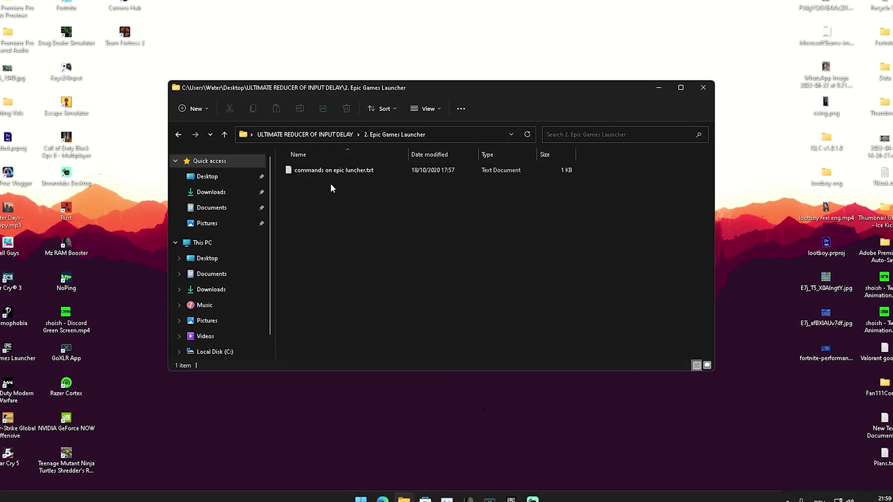
{"action": "double_click", "coordinate": [324, 172]}
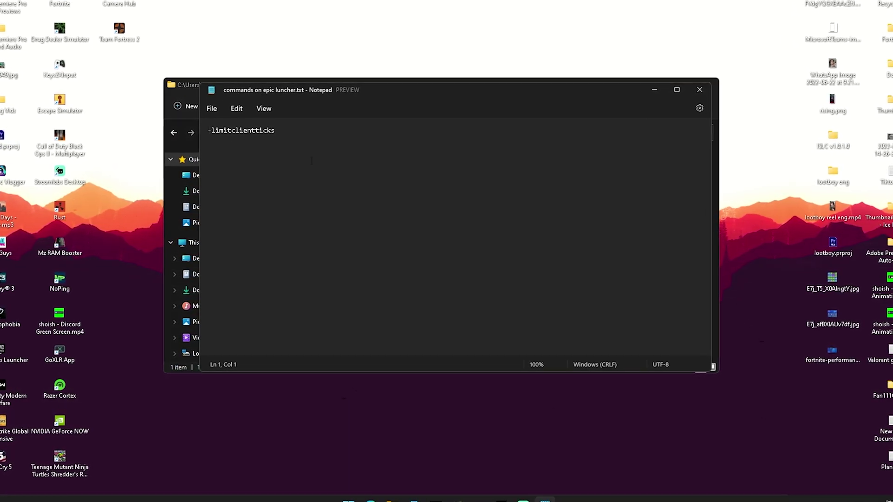
{"action": "key", "text": "ctrl+a"}
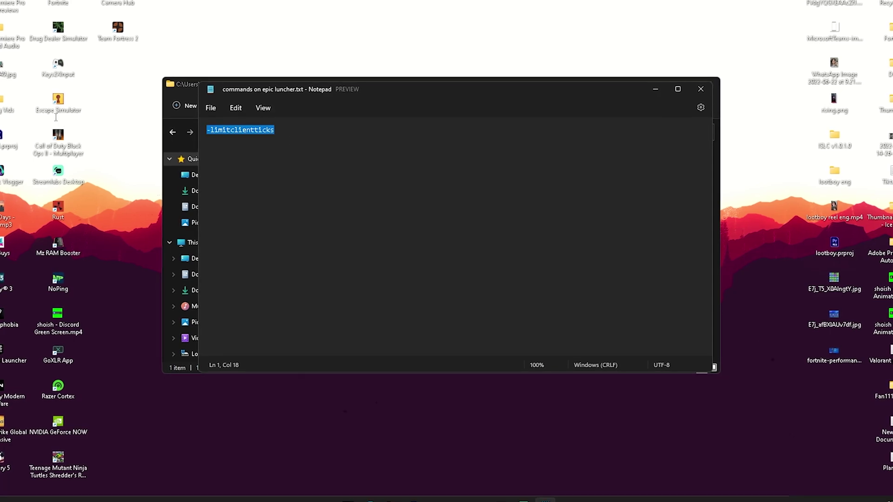
{"action": "right_click", "coordinate": [227, 127]}
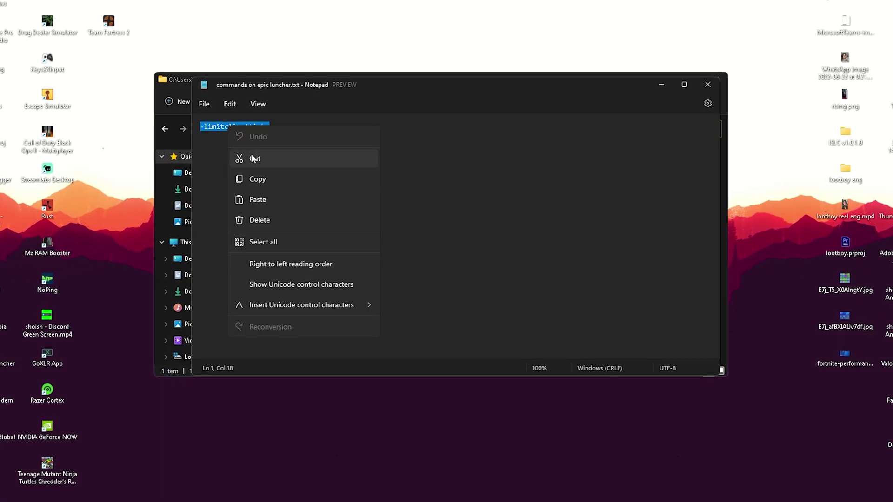
{"action": "left_click", "coordinate": [261, 179]}
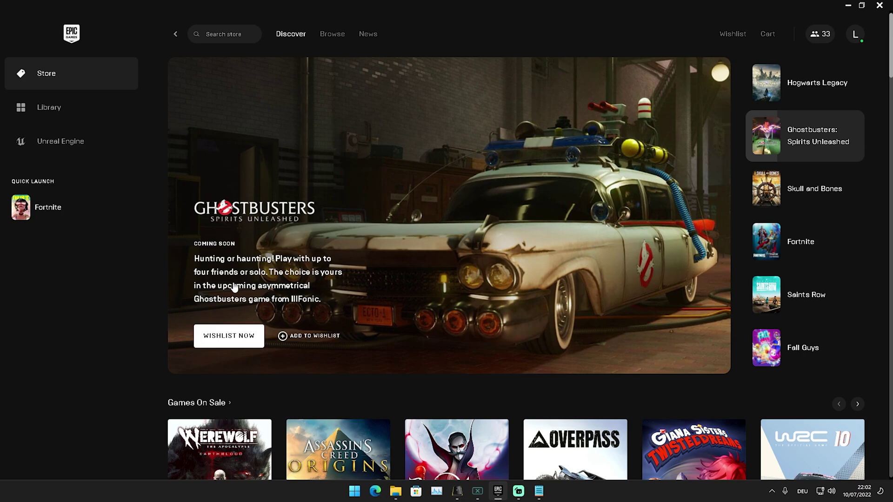
In launcher Settings, paste -limitclientticks into Fortnite's Additional Command Line Arguments.
{"action": "left_click", "coordinate": [855, 35]}
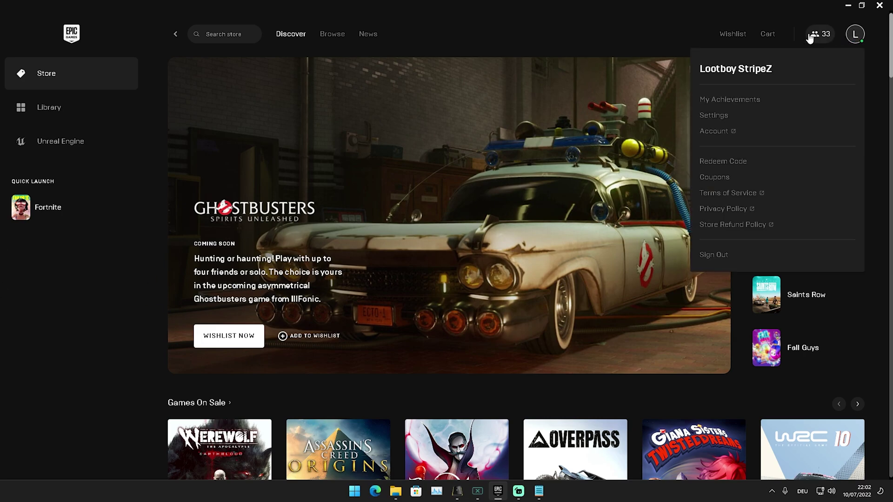
{"action": "left_click", "coordinate": [711, 116]}
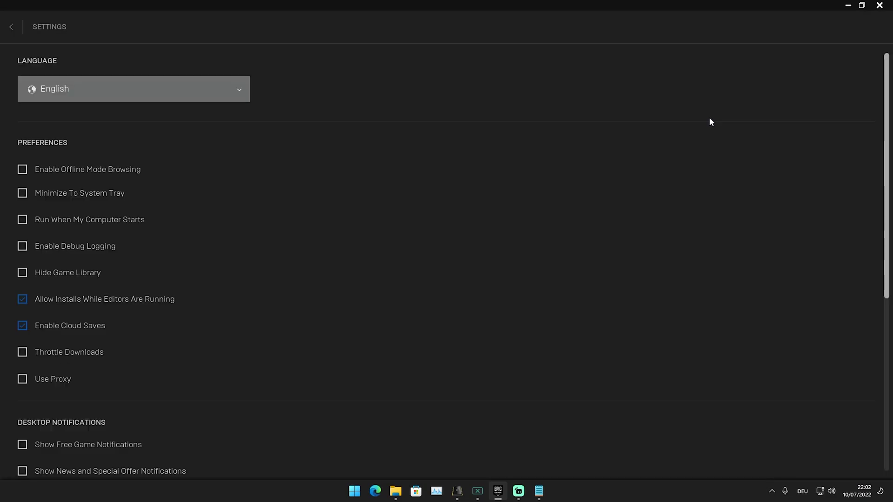
{"action": "scroll", "coordinate": [228, 256], "scroll_direction": "down", "scroll_amount": 6}
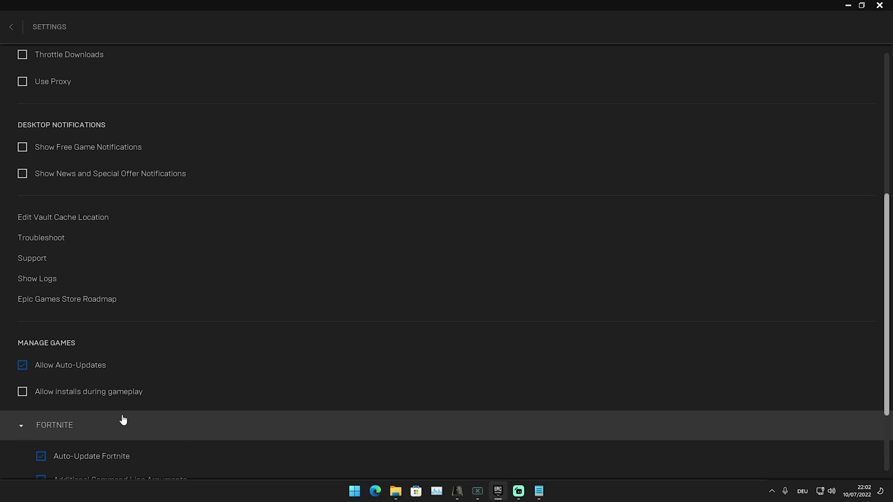
{"action": "scroll", "coordinate": [123, 420], "scroll_direction": "down", "scroll_amount": 2}
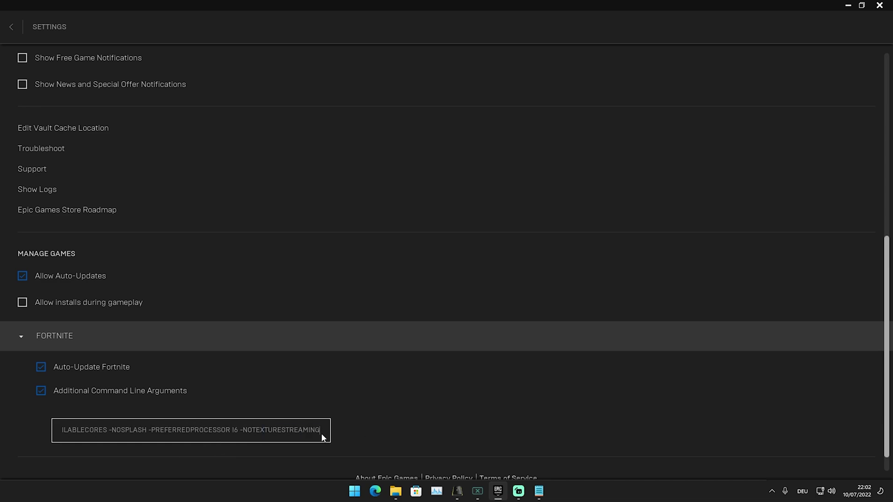
{"action": "key", "text": "ctrl+v"}
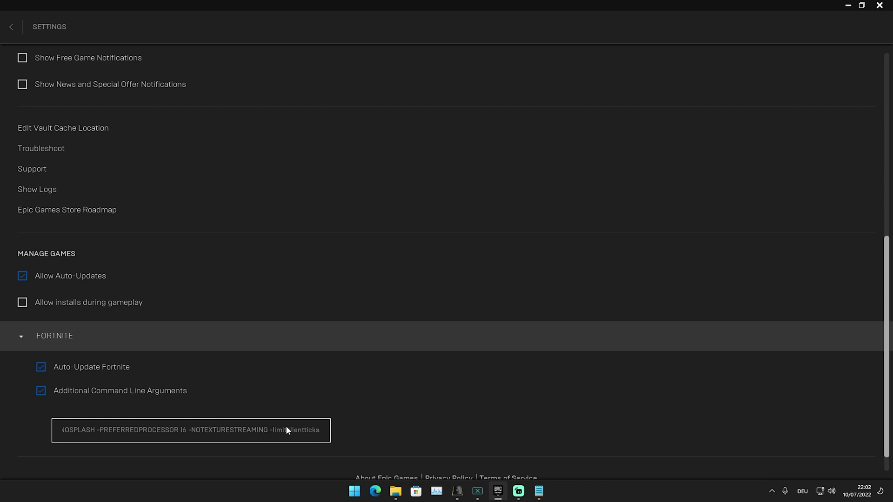
Collapse the Fortnite settings, return to the Store, and open the game Library.
{"action": "left_click", "coordinate": [22, 338]}
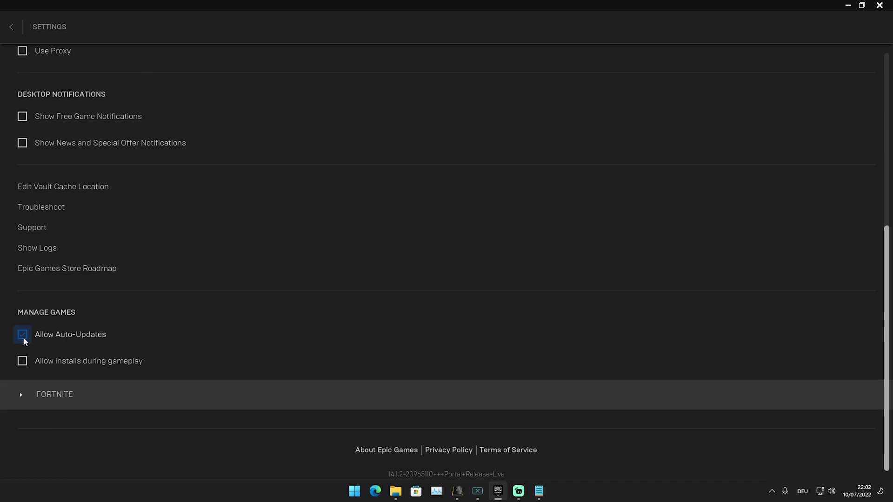
{"action": "key", "text": "Escape"}
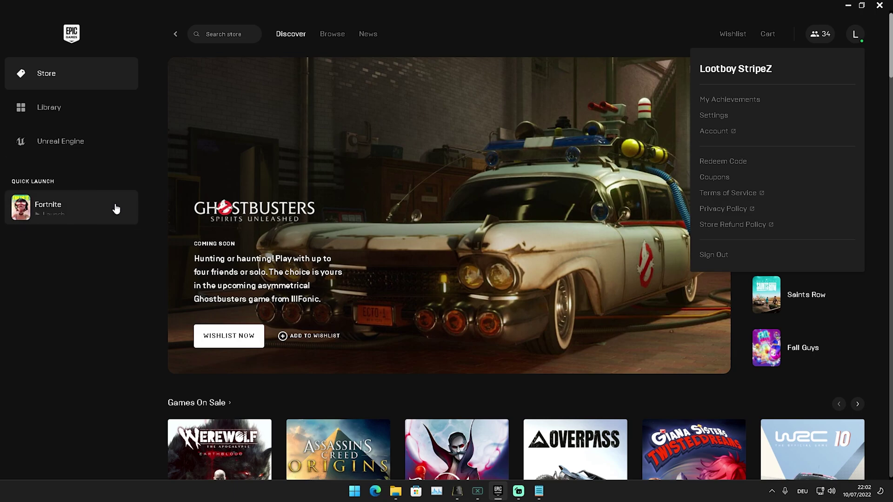
{"action": "left_click", "coordinate": [117, 261]}
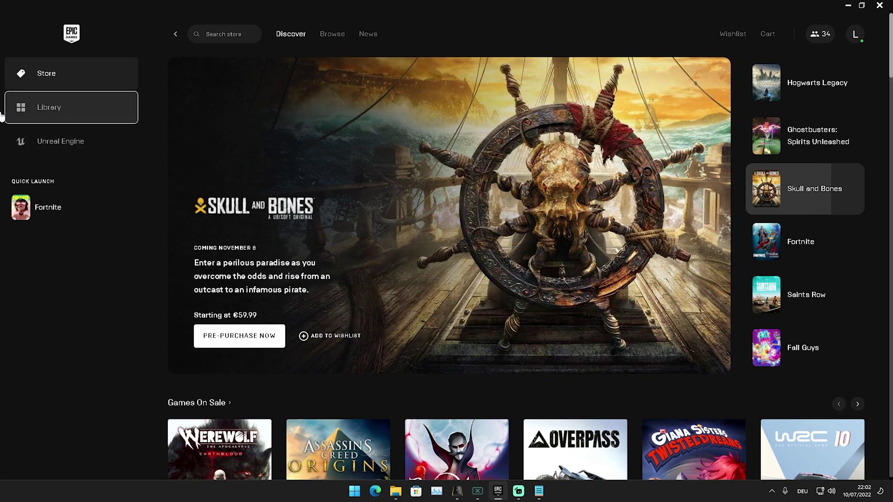
{"action": "left_click", "coordinate": [67, 110]}
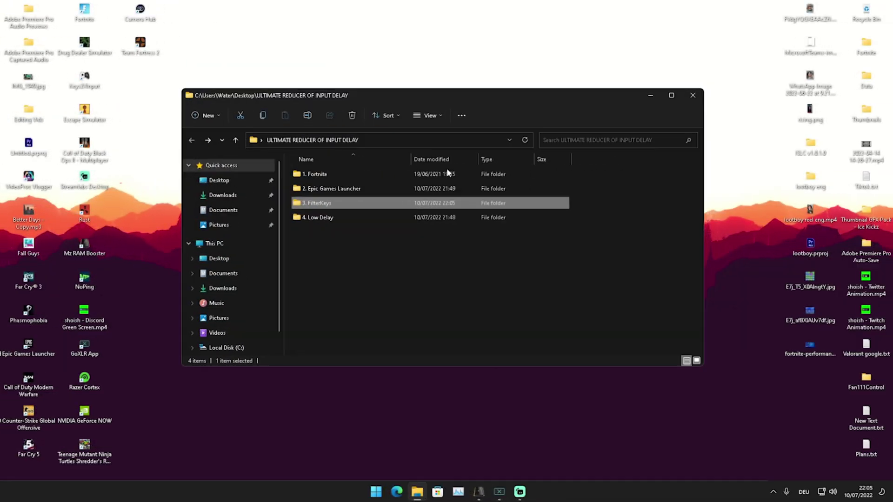
Launch FilterKeysSetter.exe from '3. FilterKeys' beside its reference settings screenshot.
{"action": "double_click", "coordinate": [323, 204]}
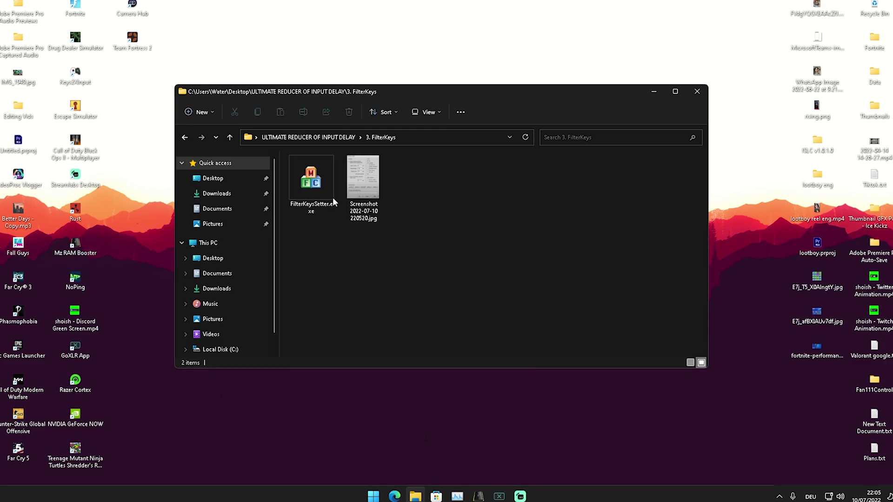
{"action": "left_click", "coordinate": [304, 186]}
{"action": "double_click", "coordinate": [303, 184]}
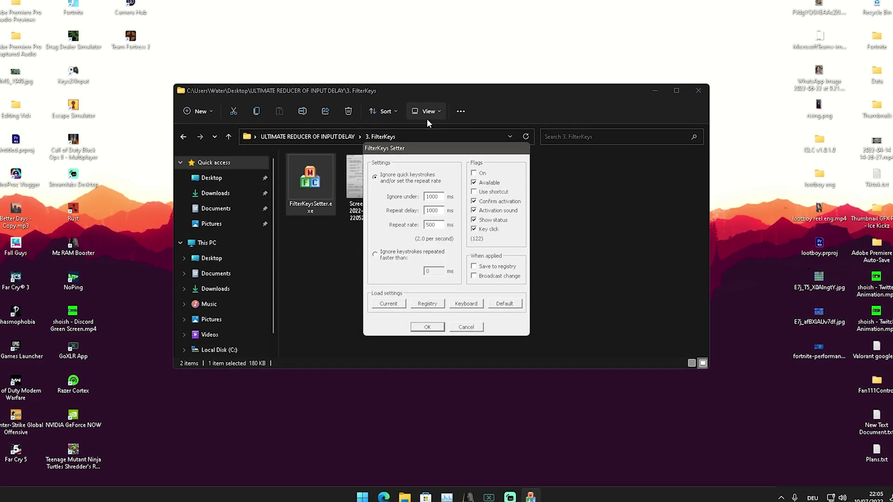
{"action": "left_click_drag", "start_coordinate": [196, 124], "coordinate": [197, 125]}
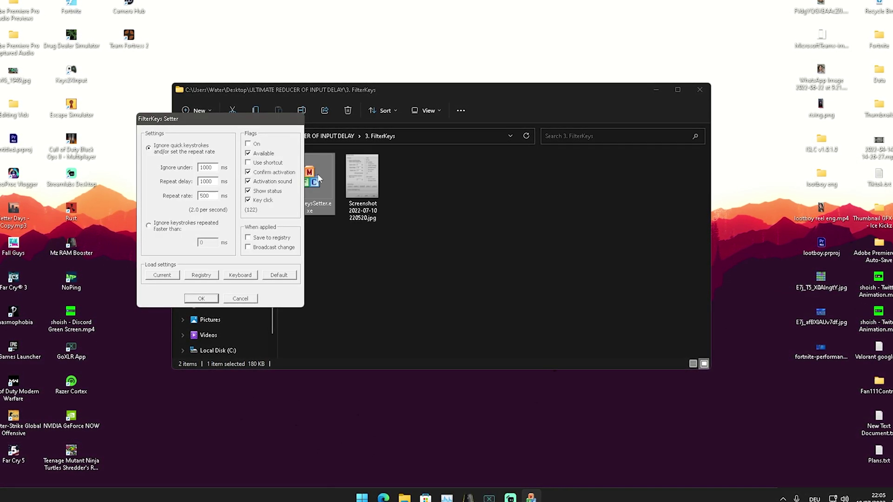
{"action": "left_click", "coordinate": [359, 175]}
{"action": "double_click", "coordinate": [359, 175]}
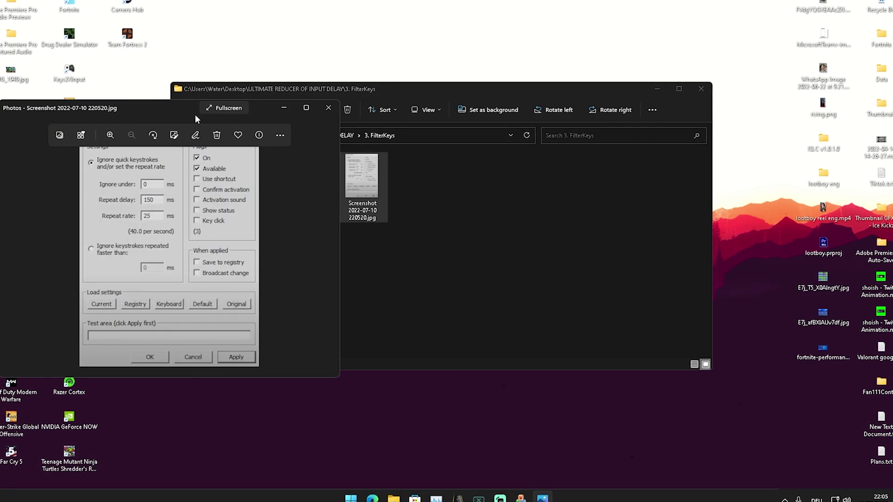
{"action": "left_click_drag", "start_coordinate": [194, 114], "coordinate": [587, 112]}
{"action": "left_click", "coordinate": [667, 89]}
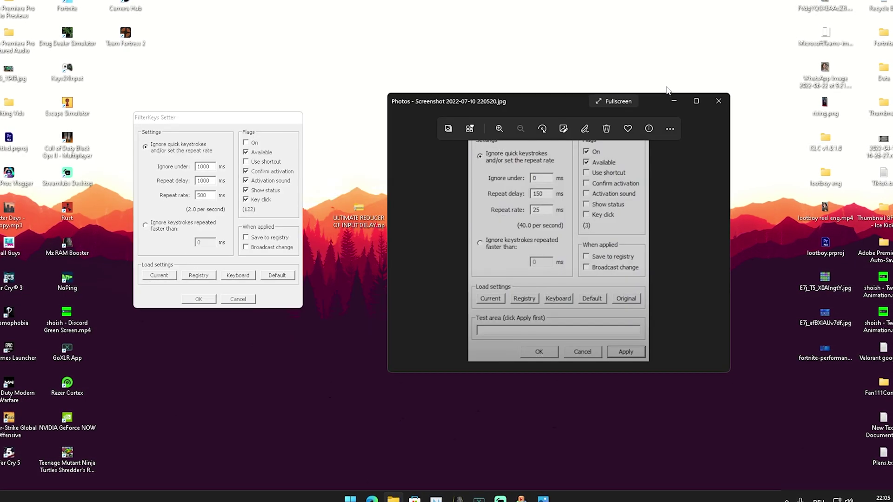
{"action": "left_click_drag", "start_coordinate": [260, 119], "coordinate": [336, 139]}
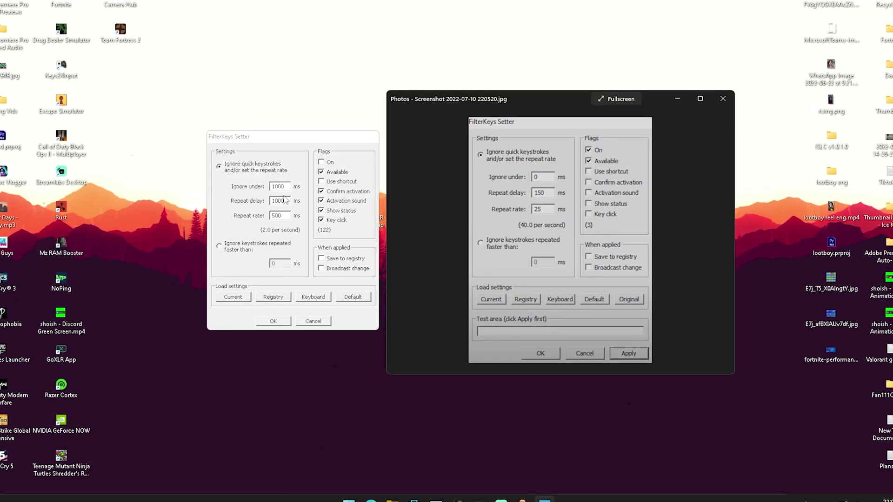
Set Ignore under 0, Repeat delay 150, Repeat rate 25, turn FilterKeys On, and apply.
{"action": "double_click", "coordinate": [286, 188]}
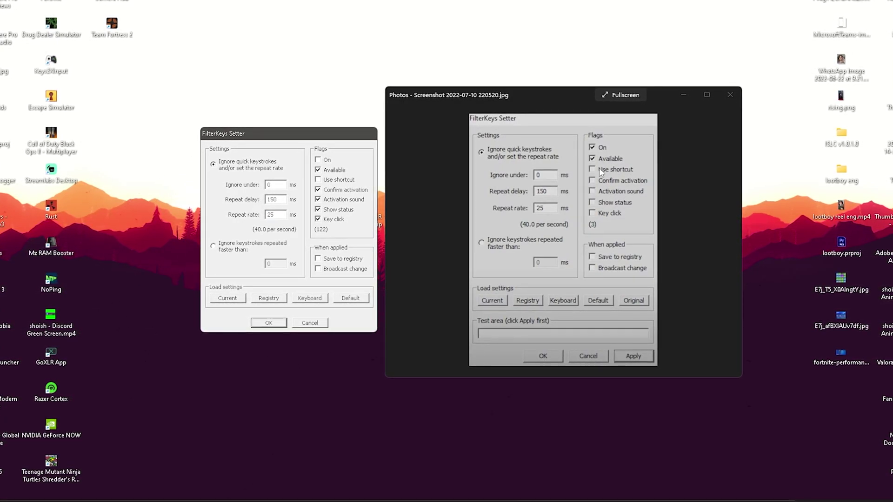
{"action": "left_click", "coordinate": [327, 160]}
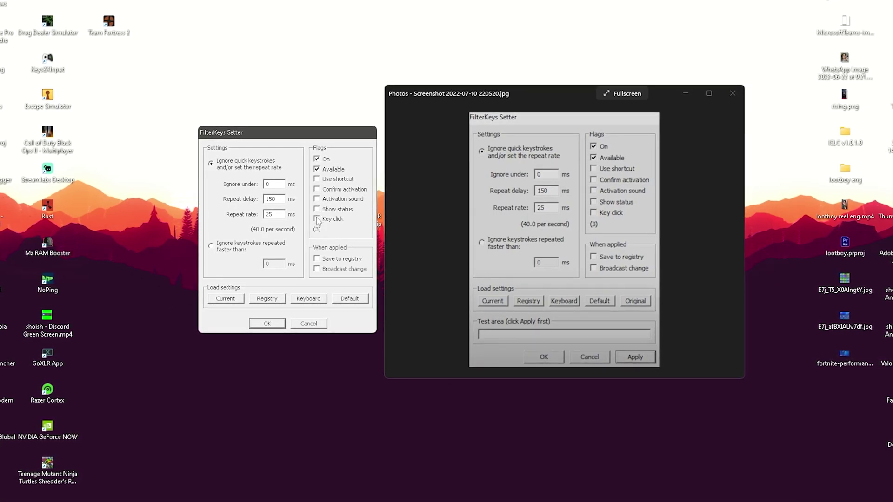
{"action": "left_click", "coordinate": [268, 325]}
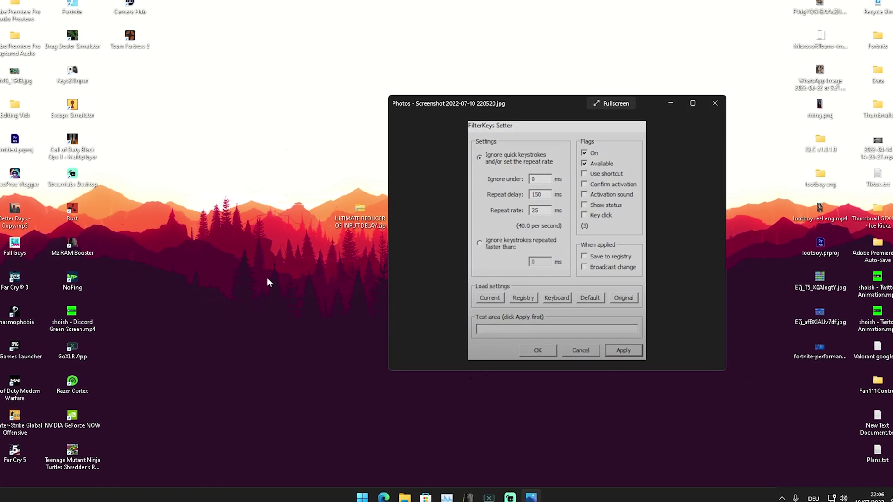
{"action": "left_click", "coordinate": [714, 103]}
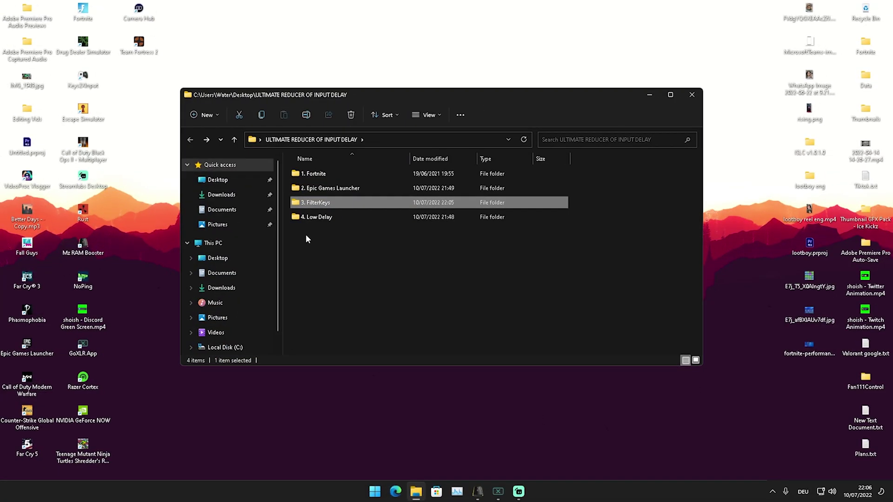
Merge Low Delay.reg from '4. Low Delay', confirming the registry prompt and success message.
{"action": "double_click", "coordinate": [310, 218]}
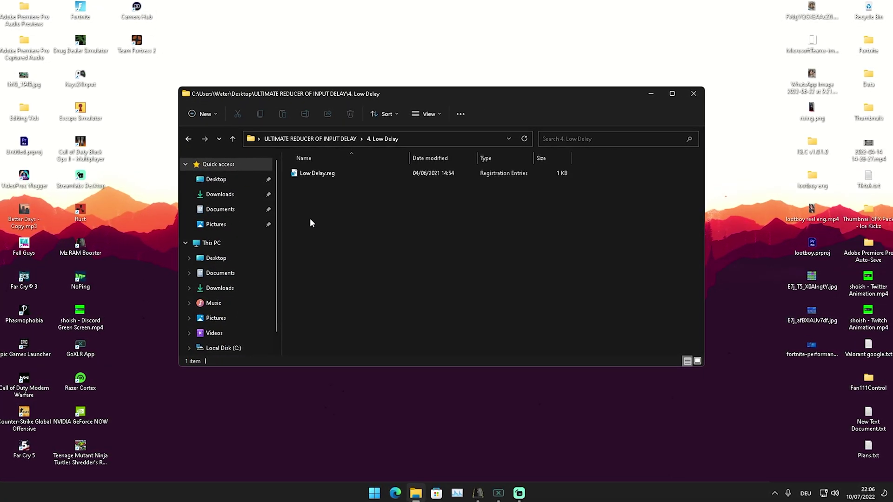
{"action": "double_click", "coordinate": [316, 171]}
{"action": "left_click", "coordinate": [506, 263]}
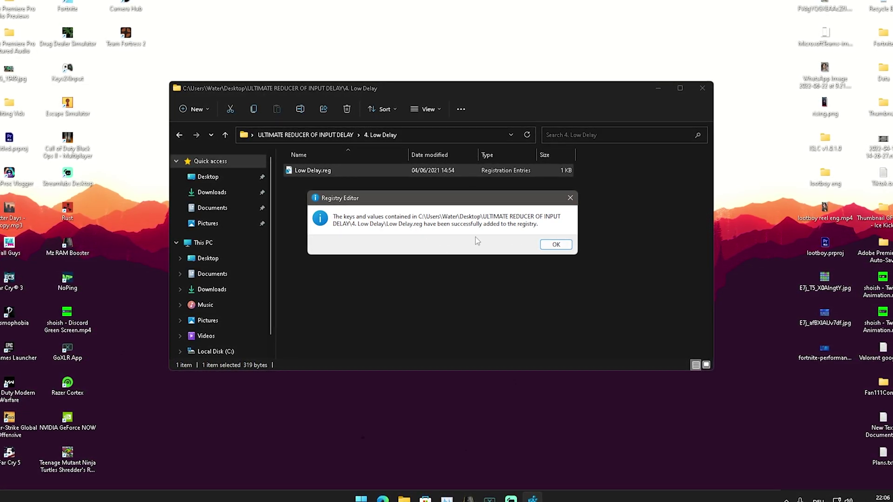
{"action": "left_click", "coordinate": [556, 245]}
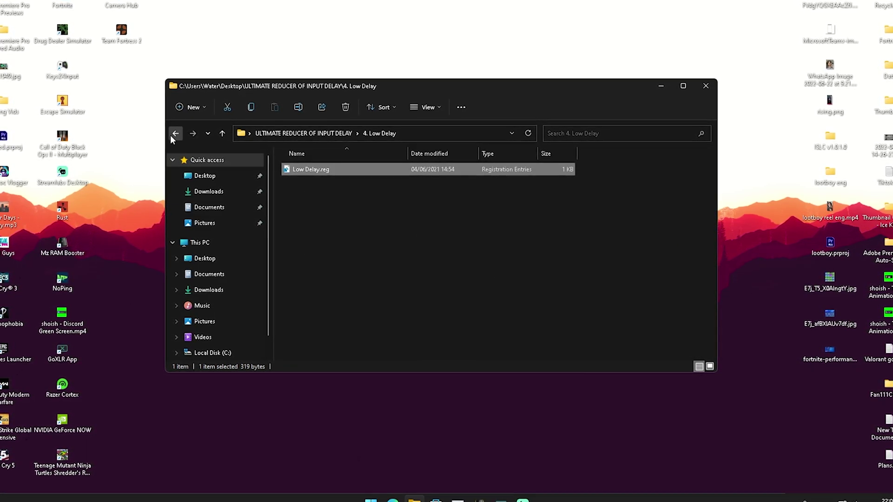